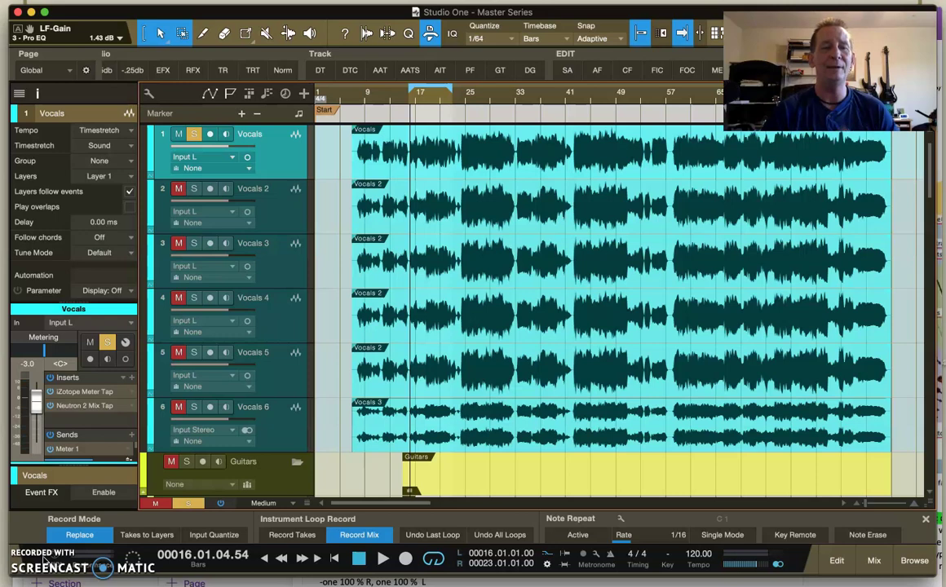
Step: Compare the track and channel settings of the Vocals and Vocals 2 tracks
left_click(276, 205)
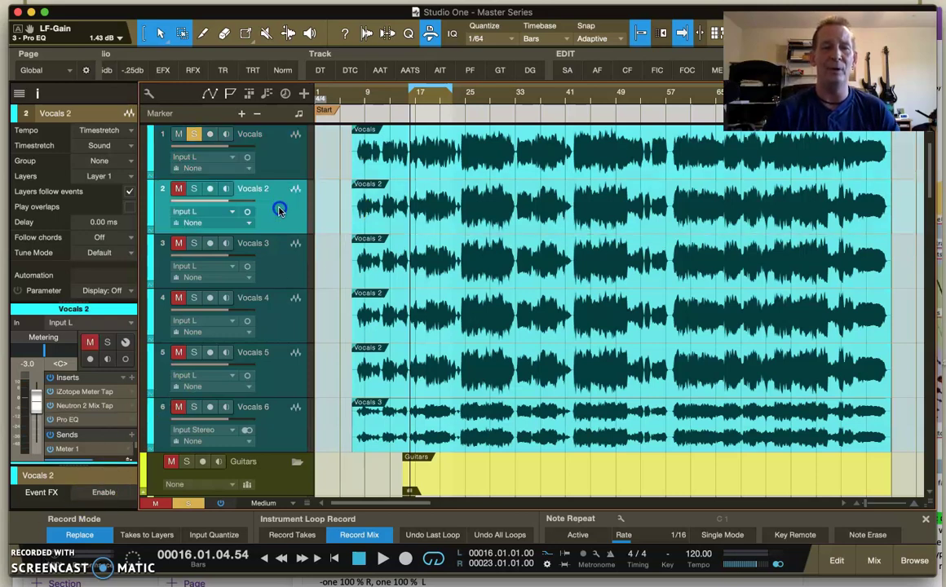
left_click(278, 160)
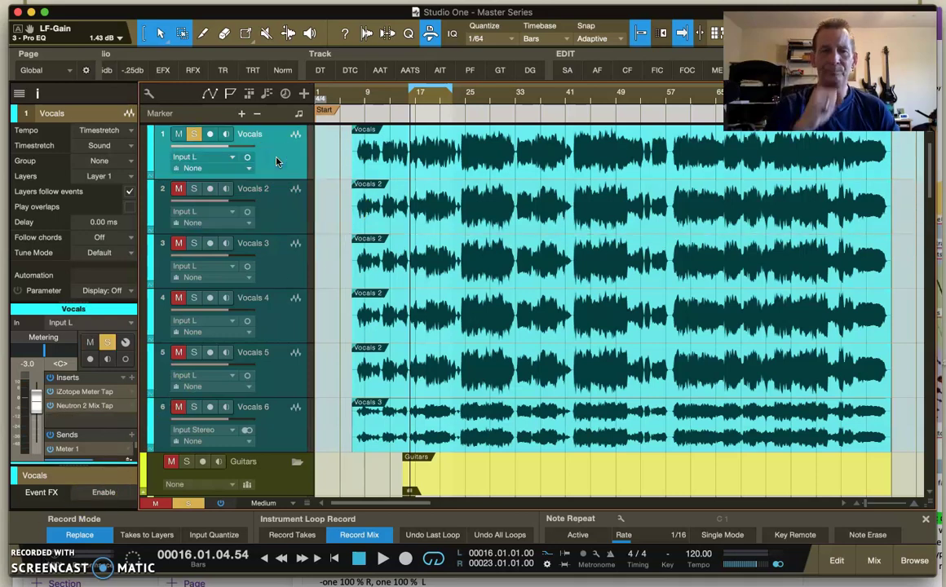
left_click(274, 217)
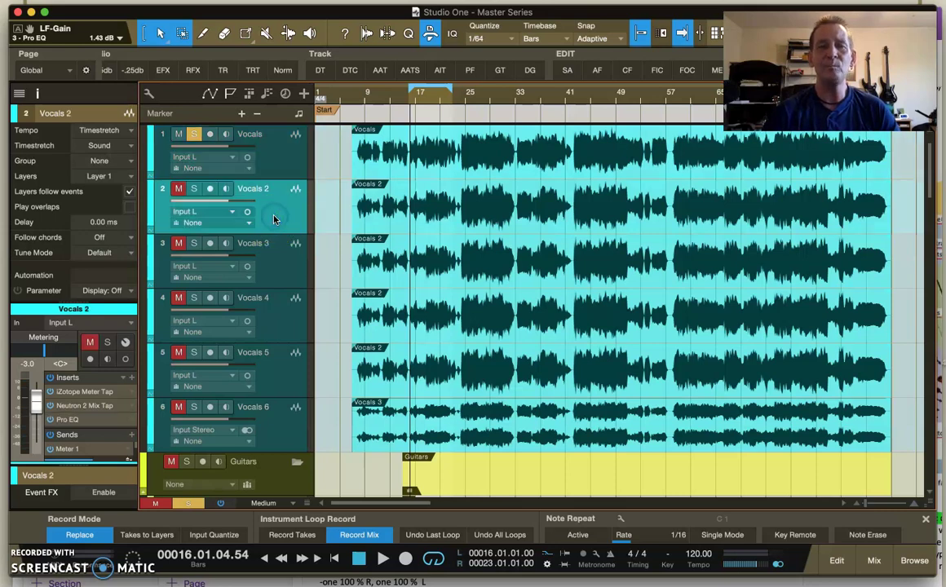
left_click(280, 161)
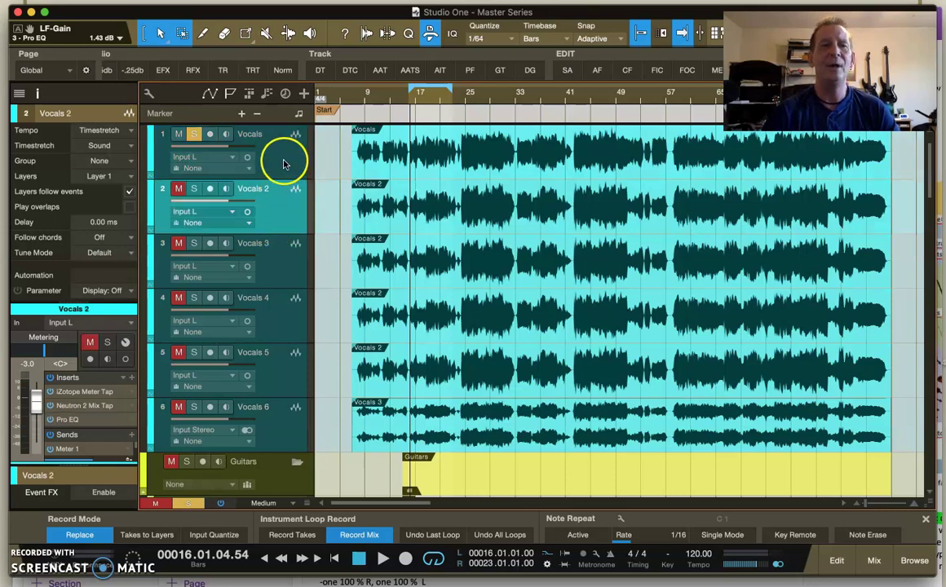
left_click(284, 147)
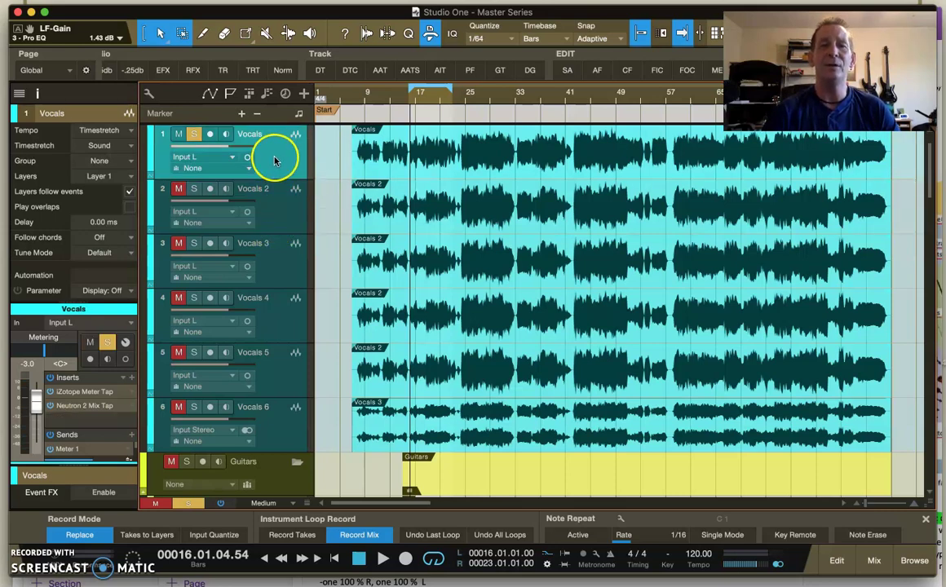
left_click(271, 211)
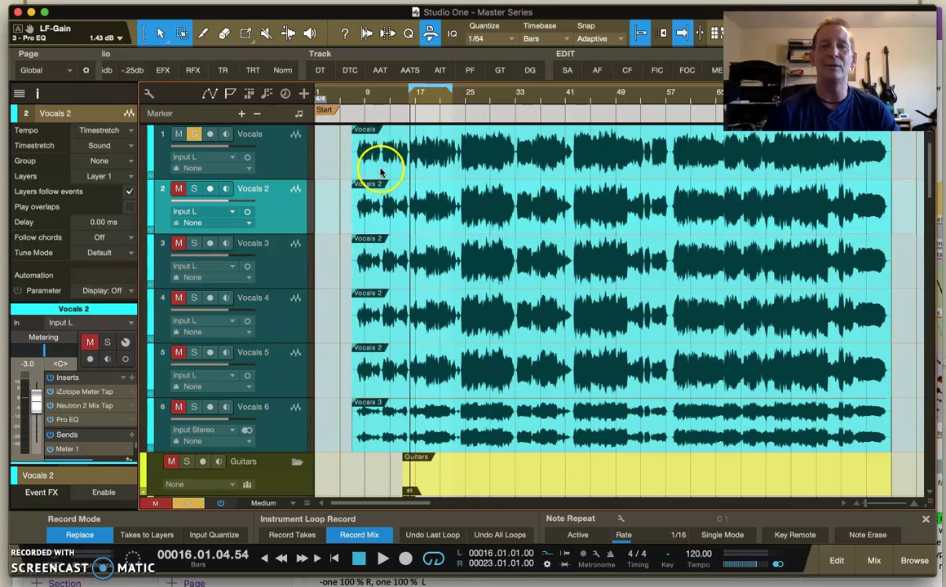
left_click(284, 161)
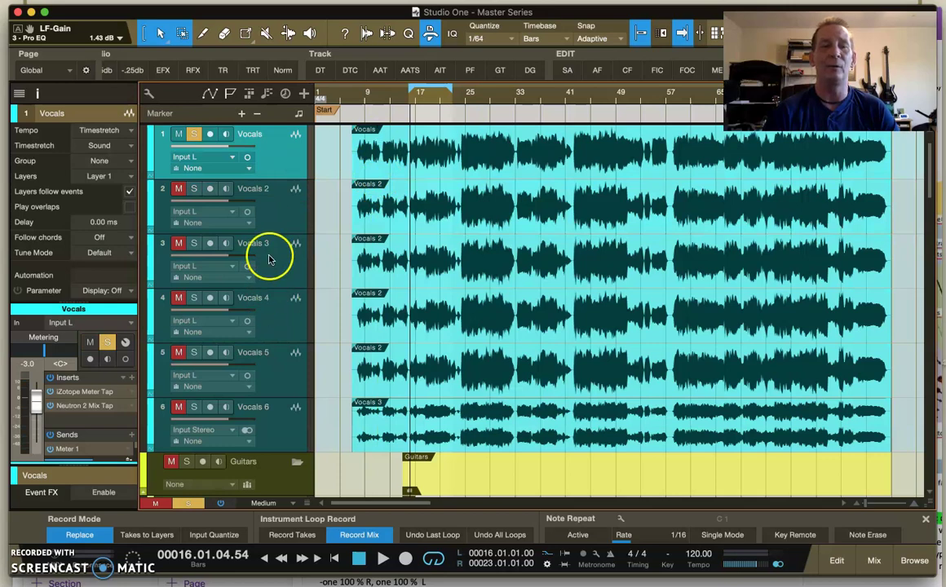
left_click(278, 215)
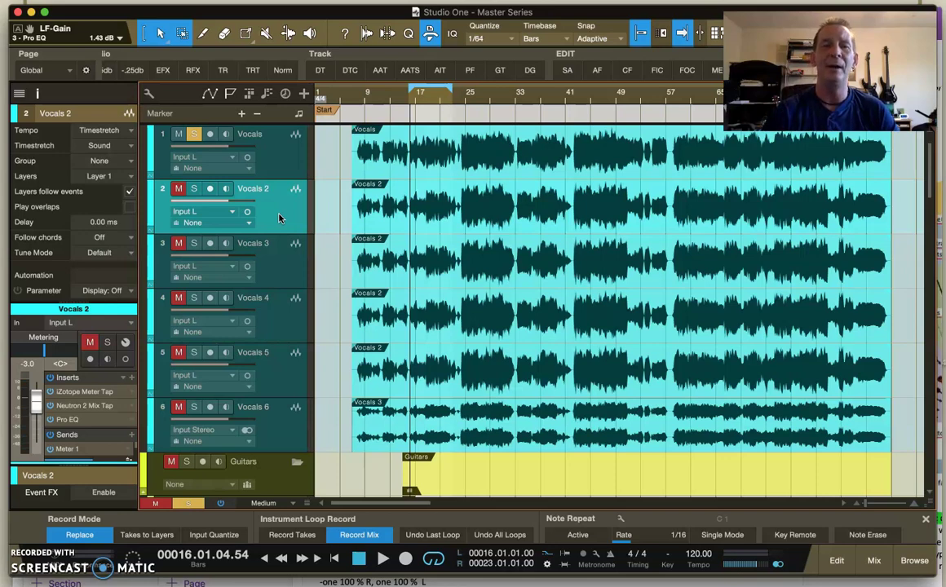
left_click(286, 145)
left_click(278, 201)
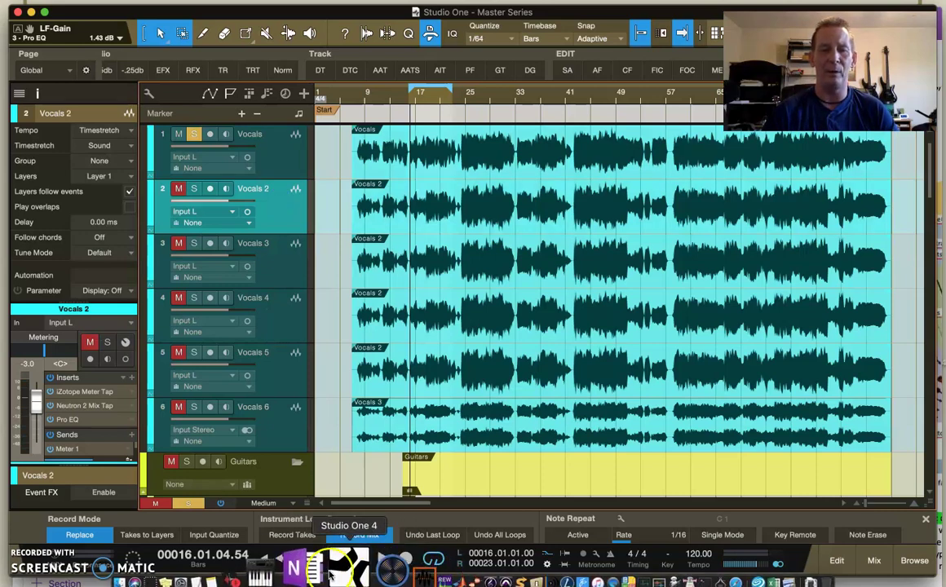
Step: Read the vocal panning and interaural processing notes on the Stereo Field page in OneNote, and return to Studio One
left_click(323, 574)
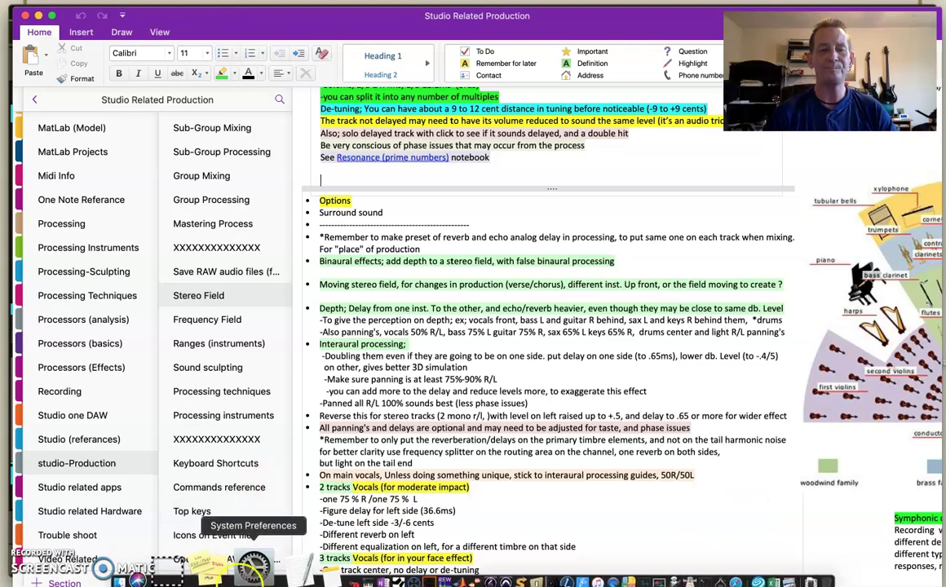
left_click(334, 571)
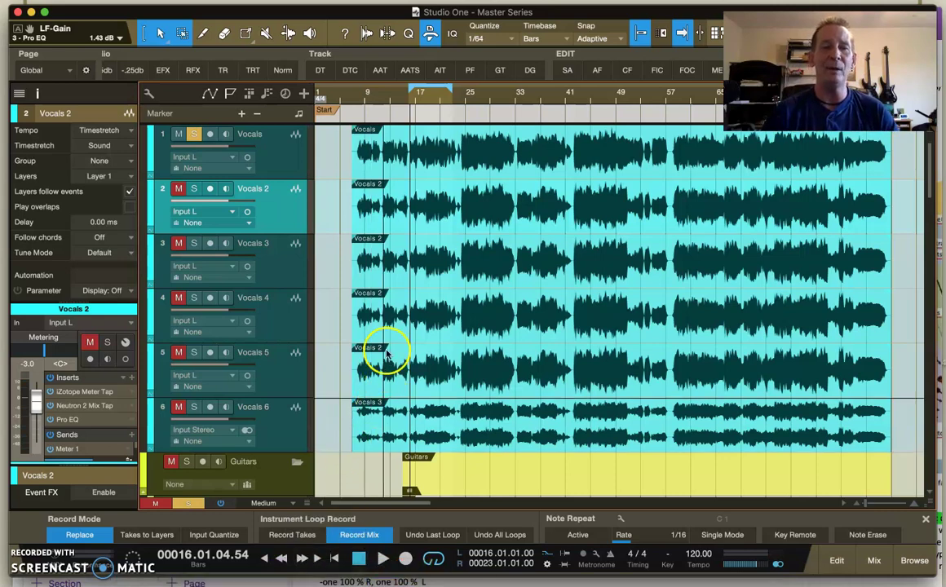
Step: Pan the Vocals track fully right and the Vocals 2 track fully left
left_click(276, 158)
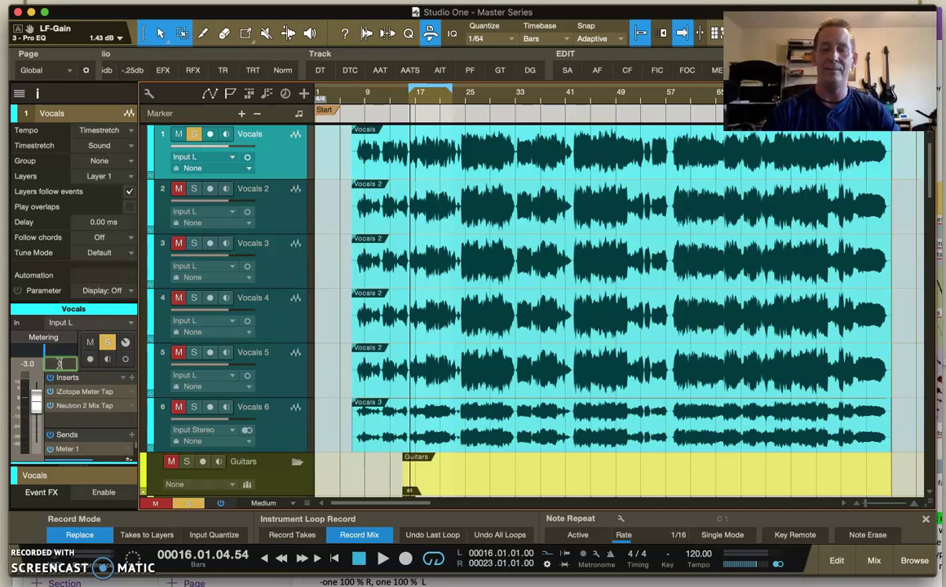
left_click(267, 208)
left_click_drag(46, 349, 20, 351)
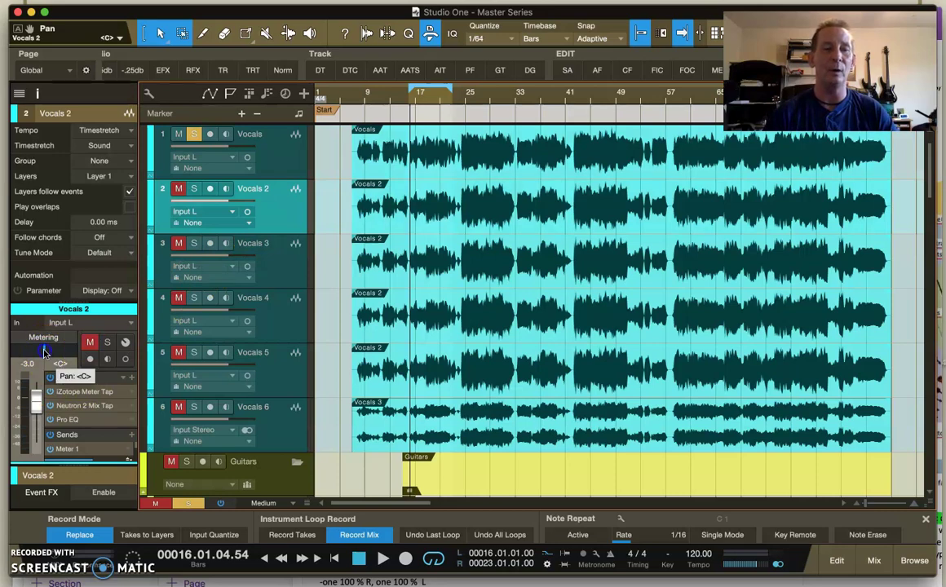
left_click(280, 166)
left_click(285, 204)
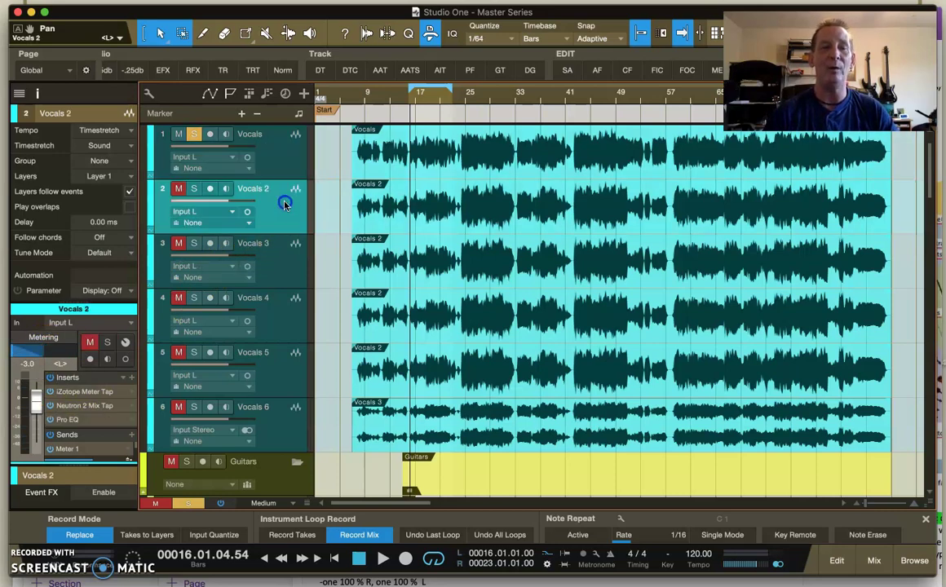
Step: Check the interaural delay guideline in the OneNote Stereo Field notes and switch back to Studio One
mouse_move(282, 576)
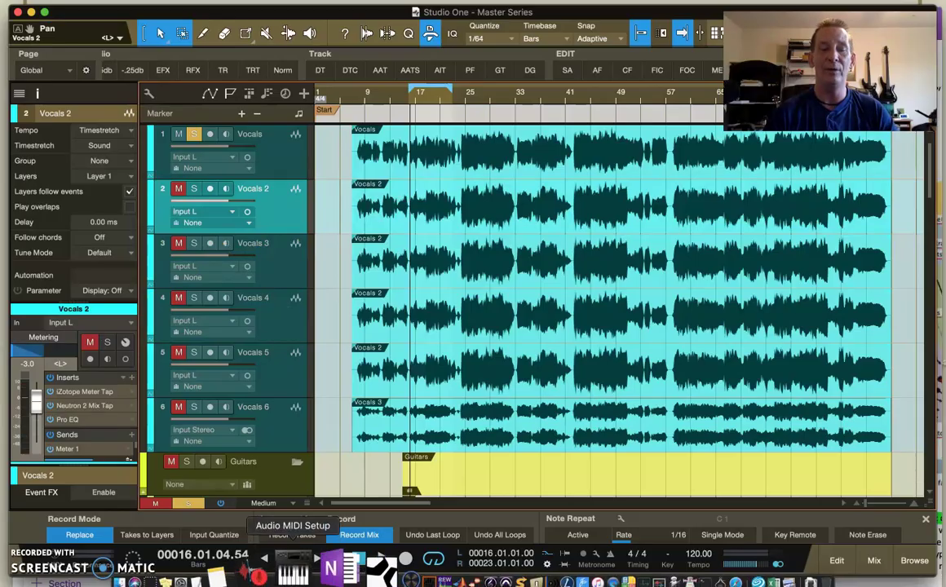
left_click(317, 571)
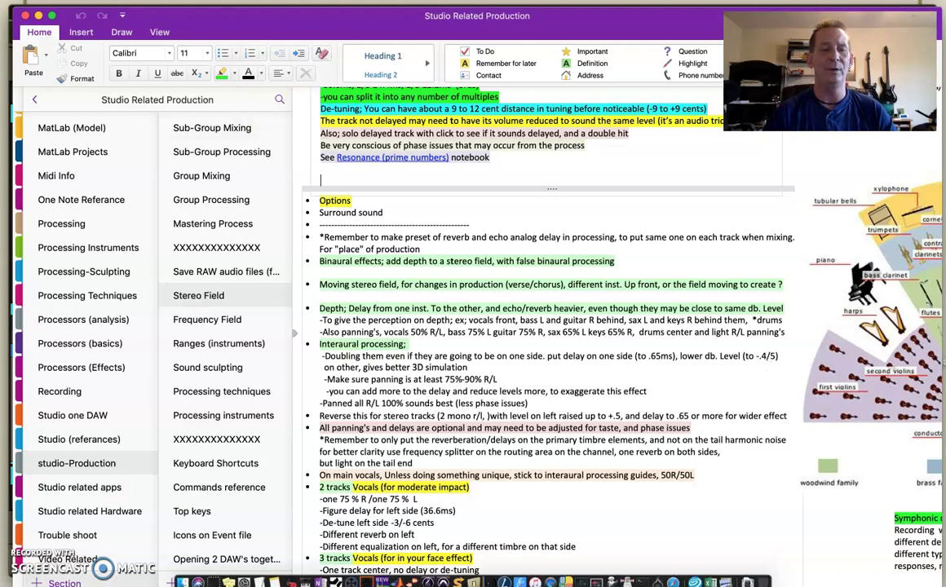
mouse_move(248, 573)
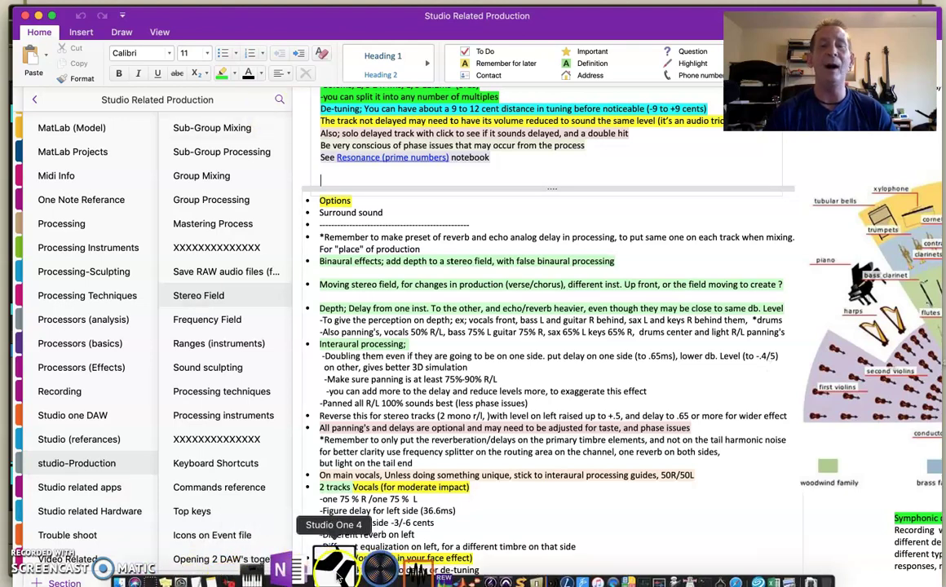
left_click(337, 575)
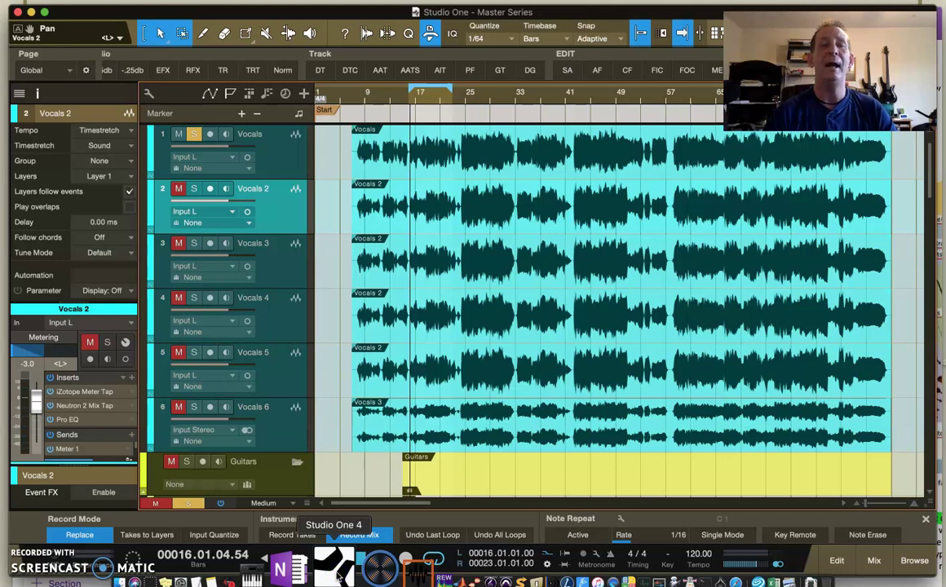
Step: Set the track delay of Vocals 2 to 0.65 ms
left_click(285, 159)
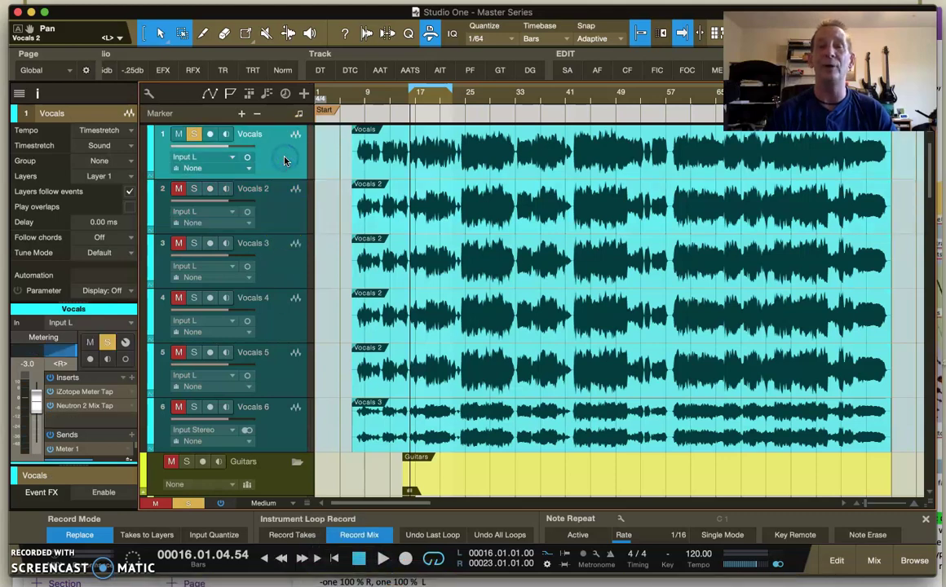
left_click(281, 207)
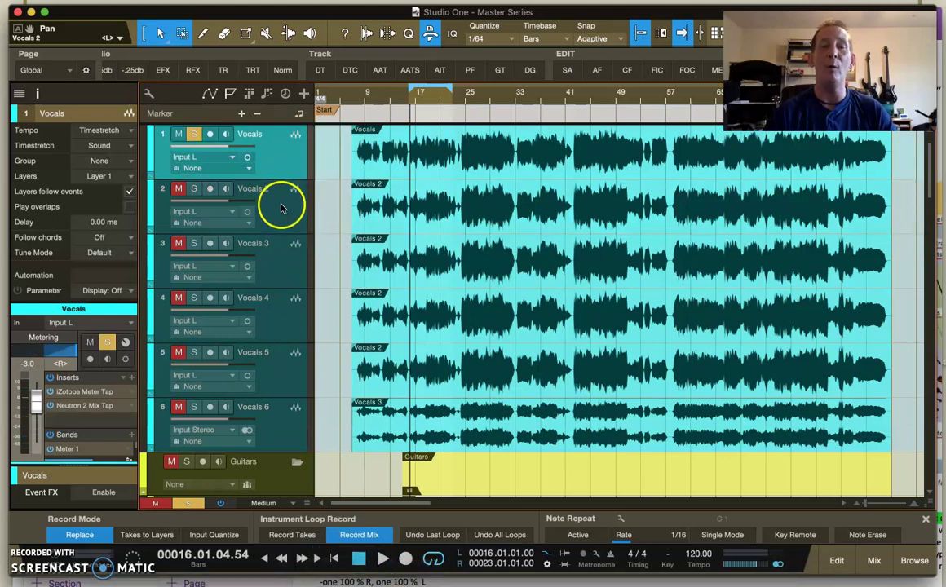
left_click(104, 222)
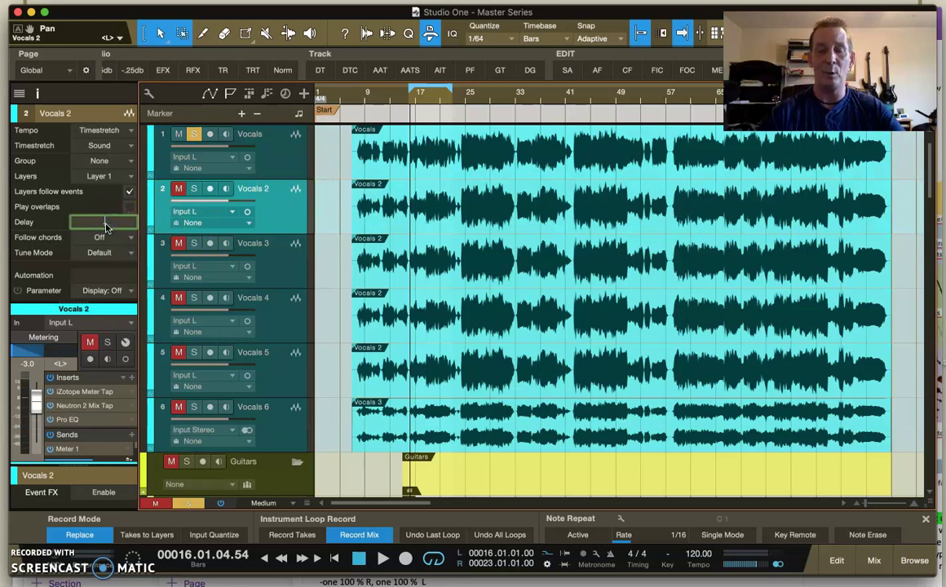
type("0.65")
key("Return")
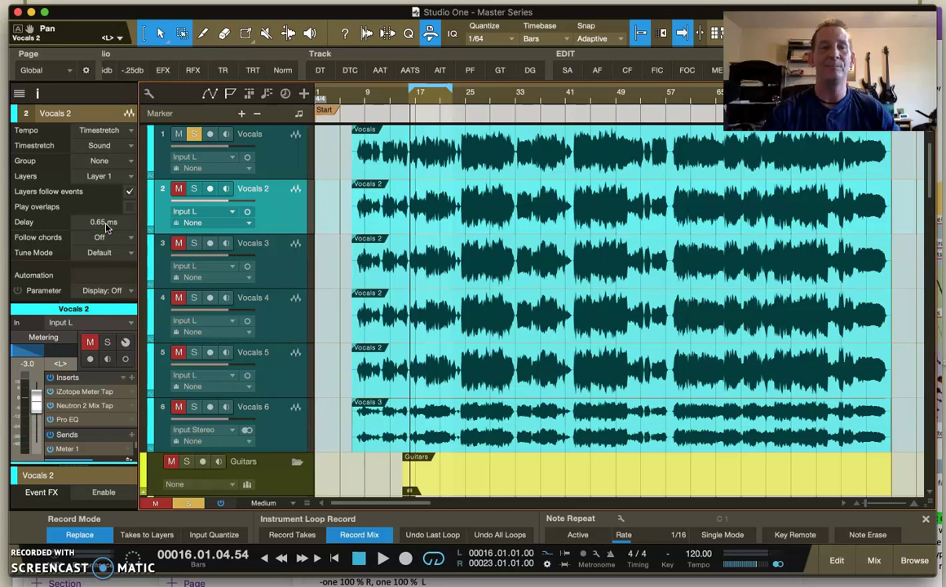
left_click(275, 145)
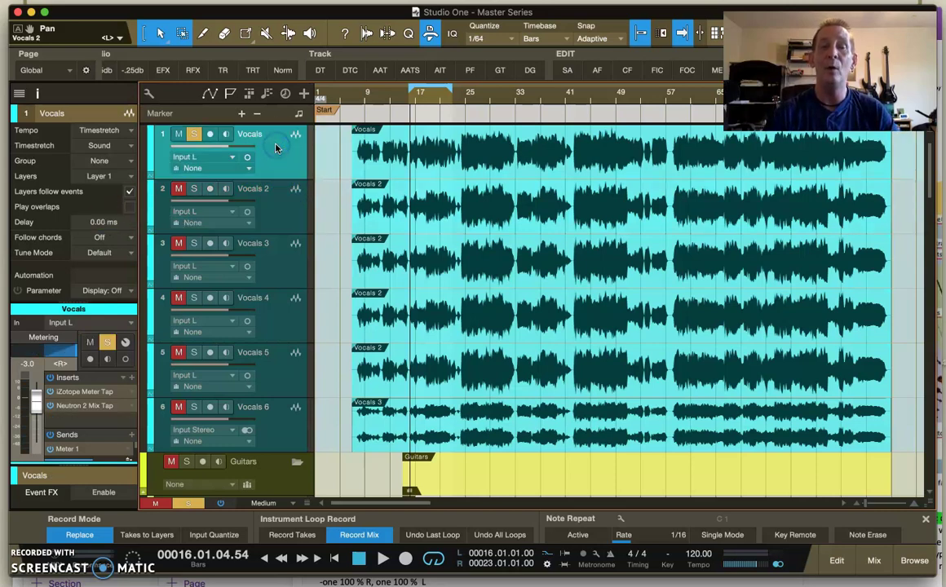
left_click(28, 365)
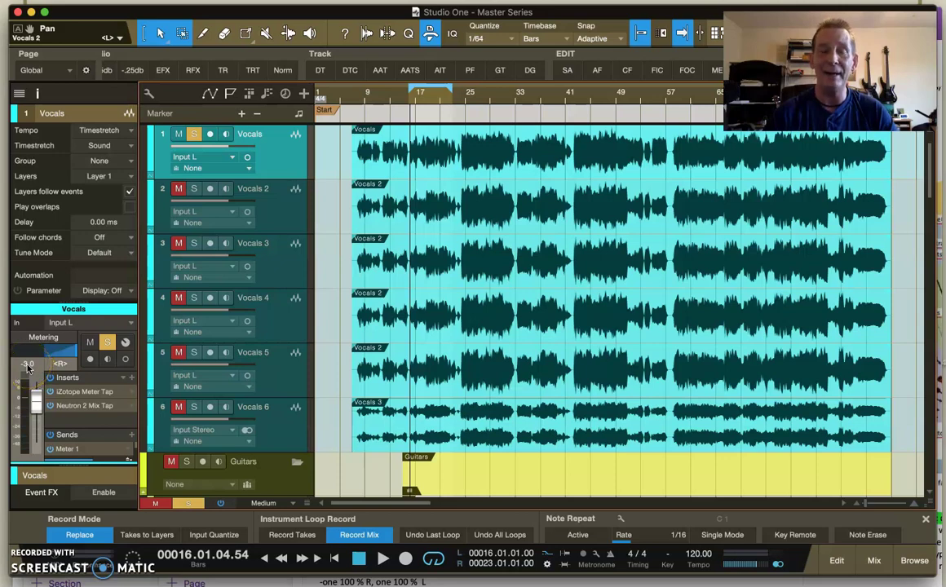
left_click(288, 201)
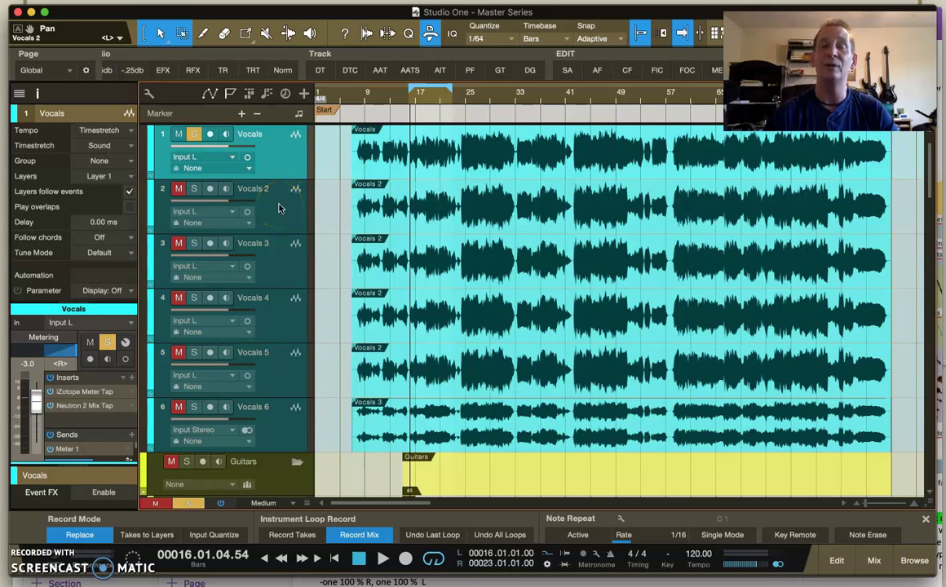
left_click(279, 208)
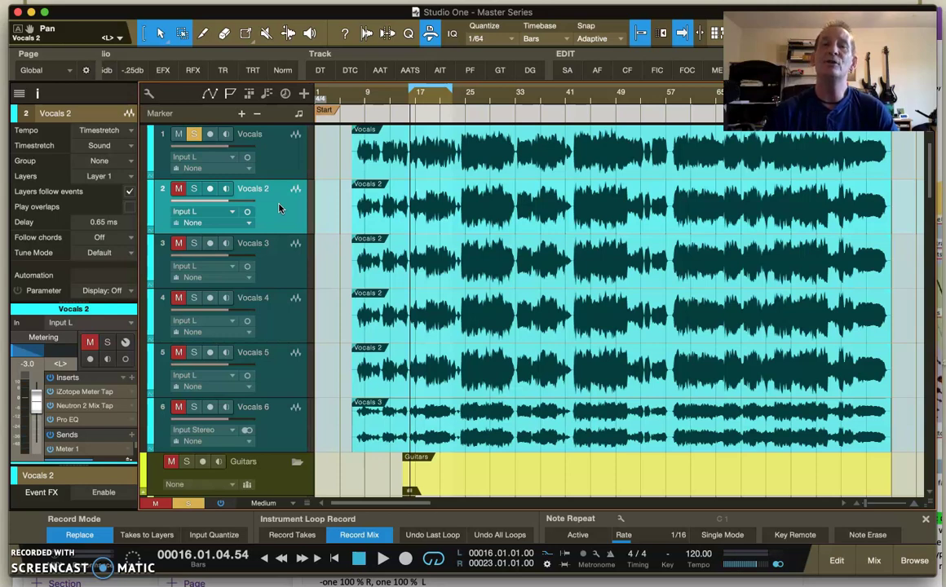
left_click(277, 149)
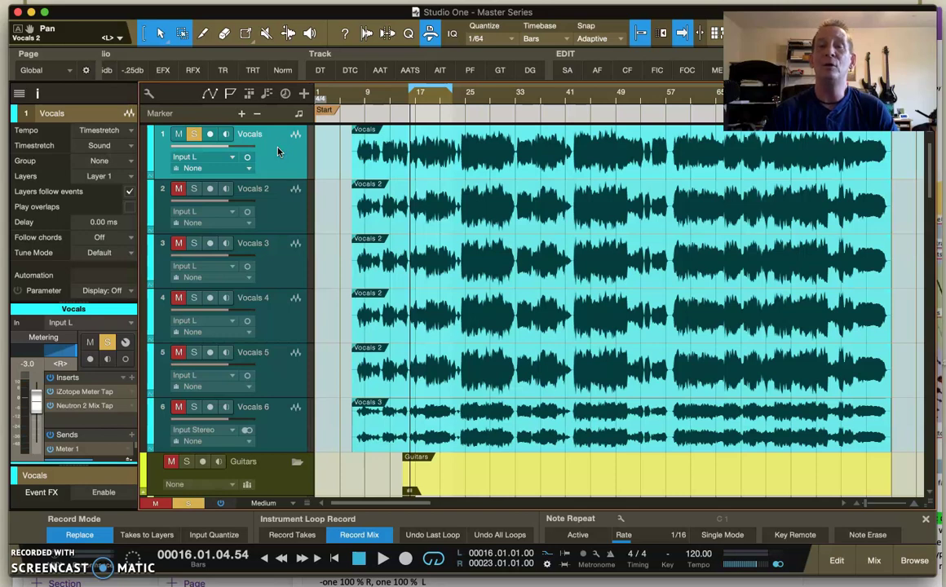
left_click(273, 208)
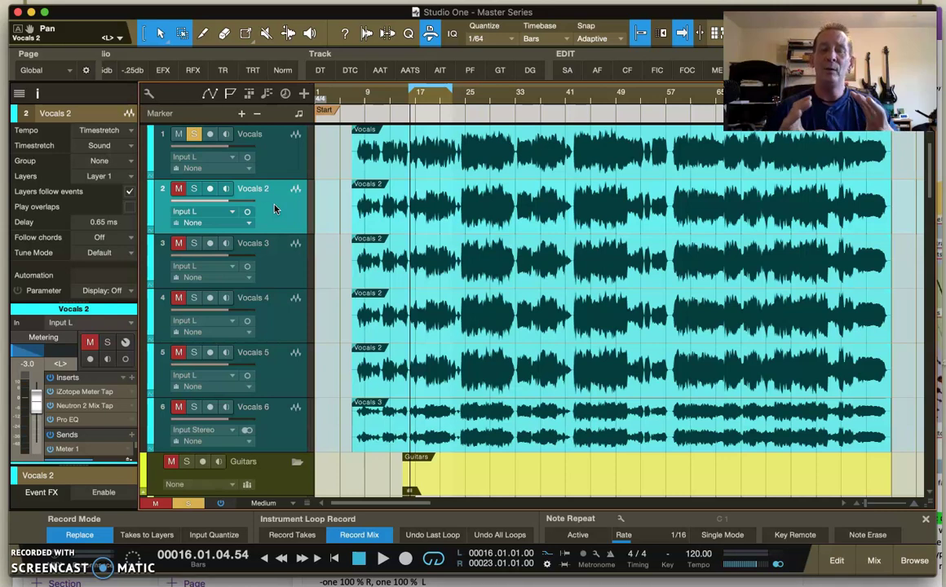
Step: Set the pan of the Vocals track to R40
left_click(253, 143)
left_click(62, 359)
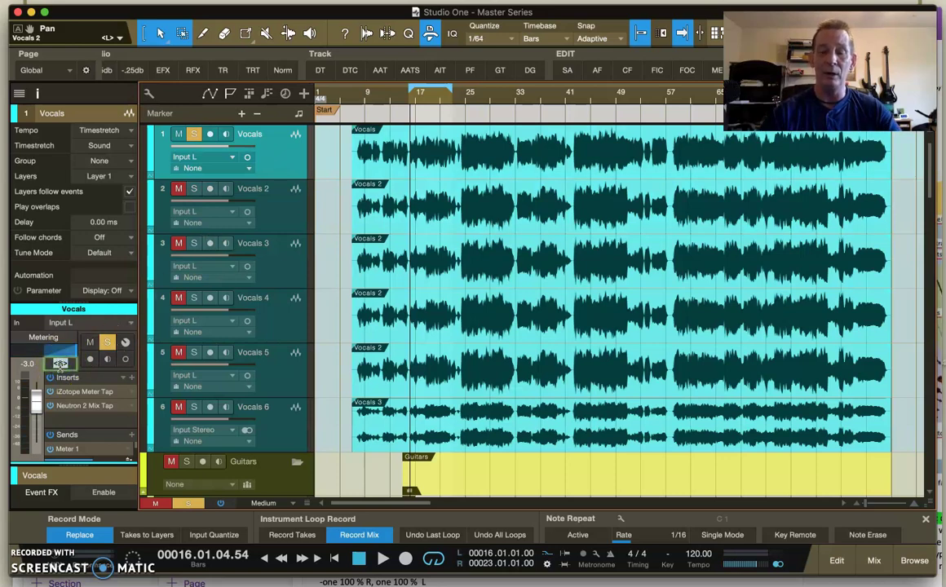
type("r40")
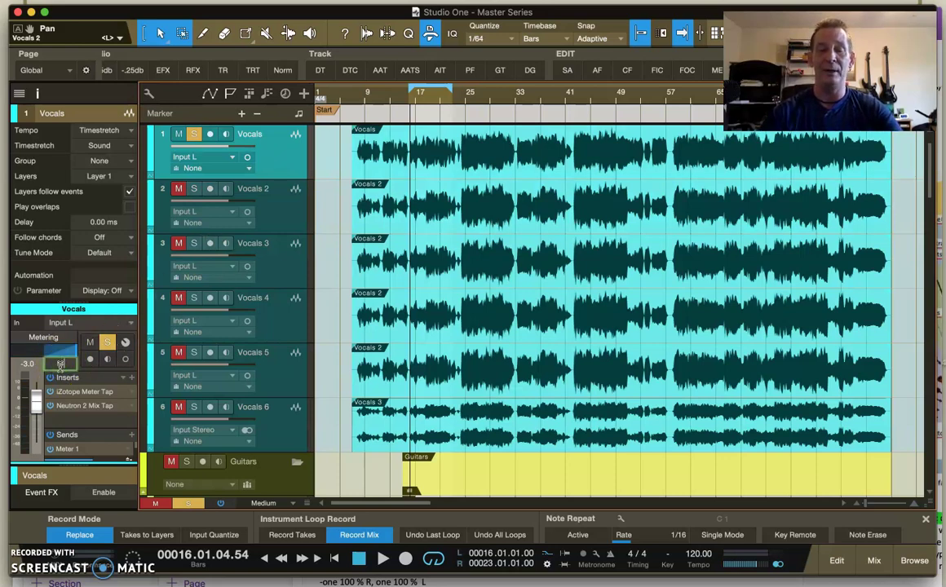
key("Return")
Step: Set the pan of the Vocals 2 track to L40
left_click(277, 211)
left_click(62, 363)
type("l40")
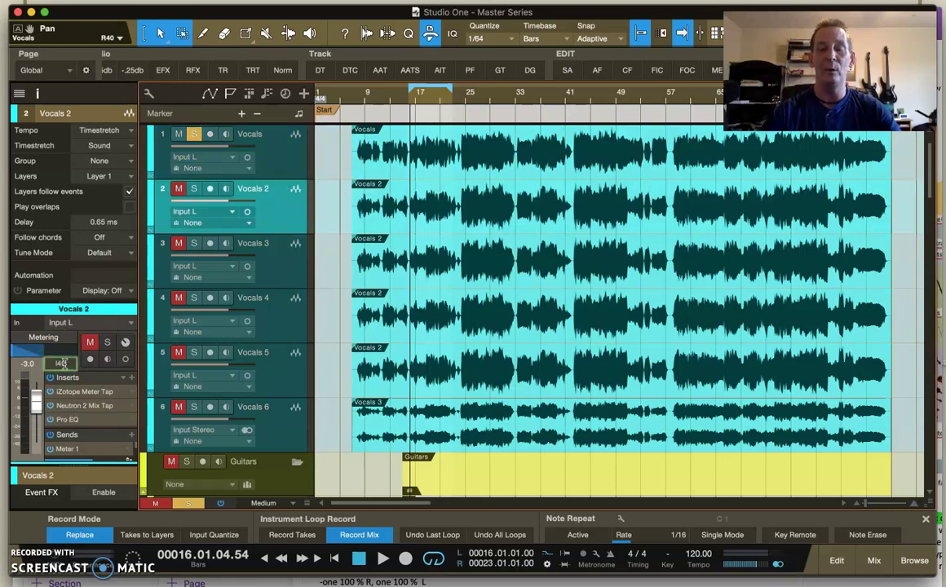
key("Return")
left_click(63, 367)
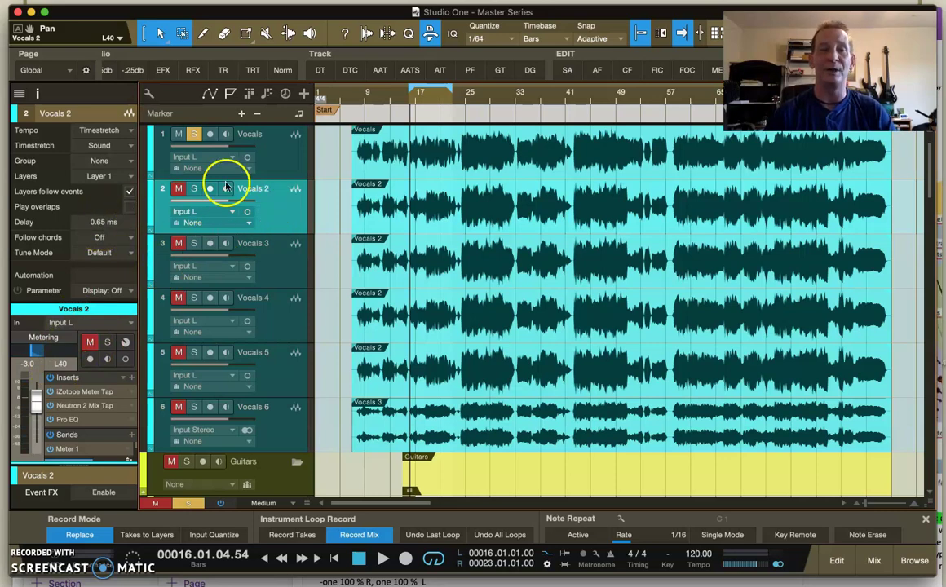
left_click(280, 159)
left_click(279, 213)
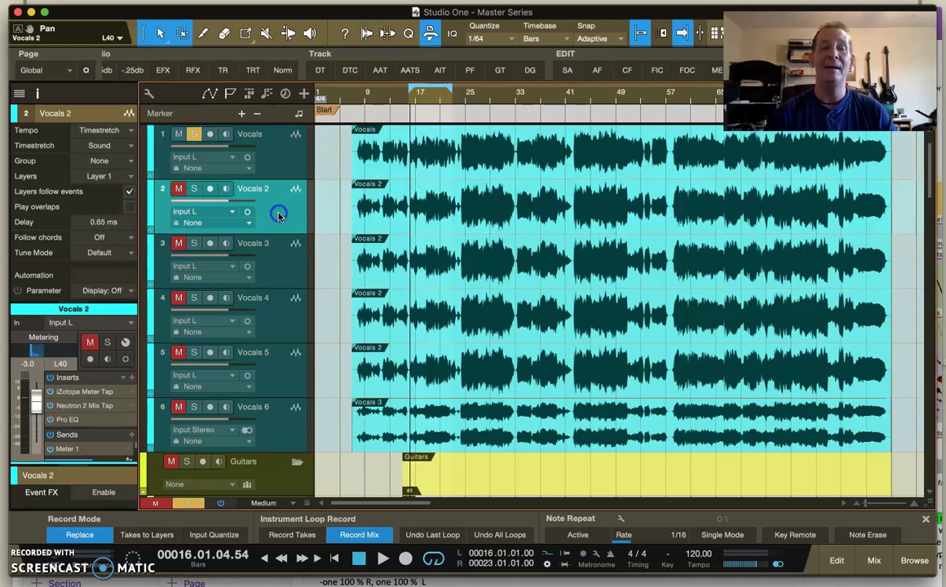
left_click(275, 164)
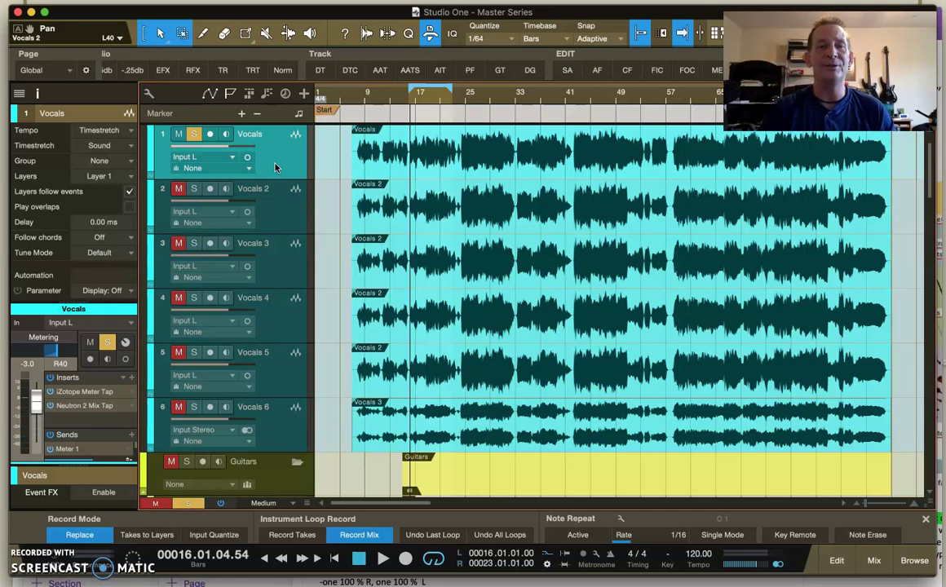
left_click(274, 208)
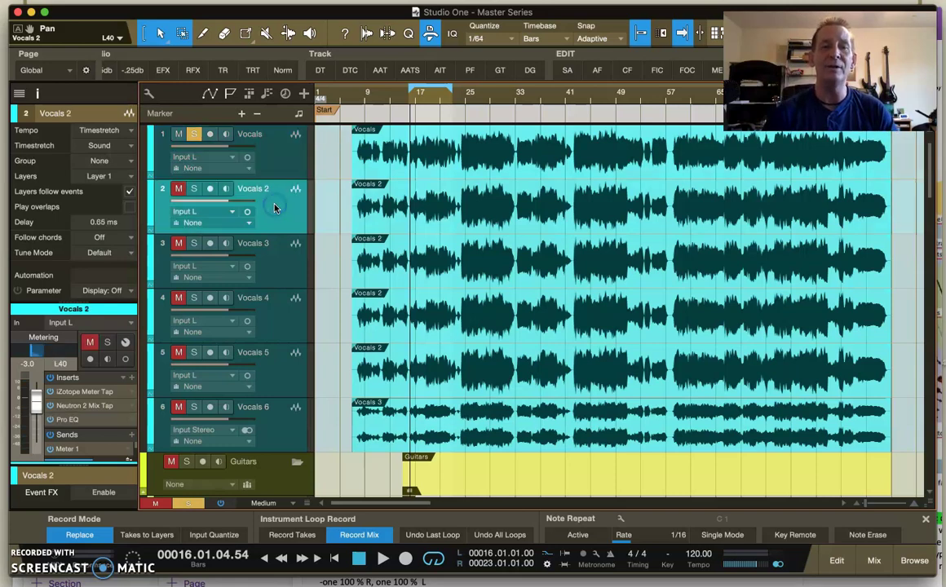
Step: Compare the delay, pan and level settings of the Vocals and Vocals 2 tracks
double_click(99, 224)
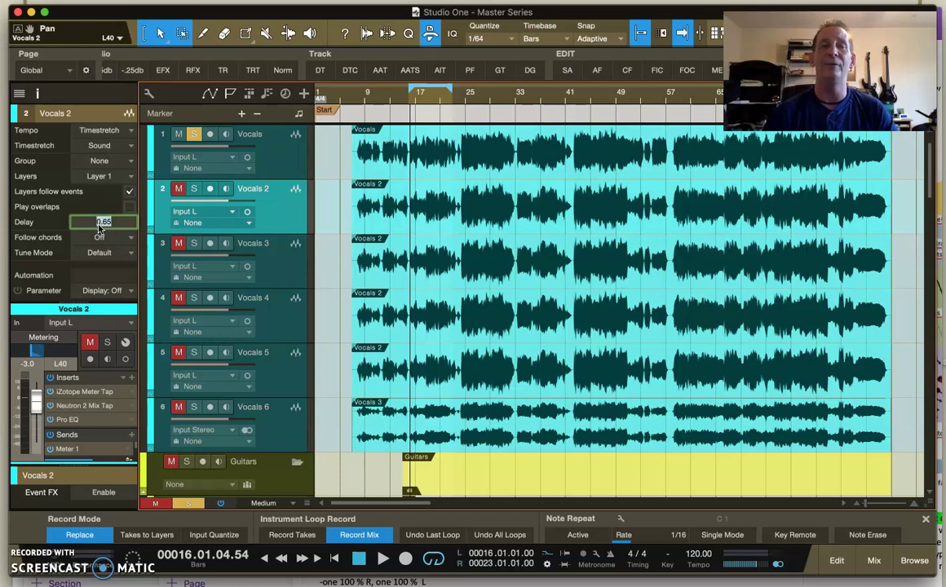
left_click(239, 203)
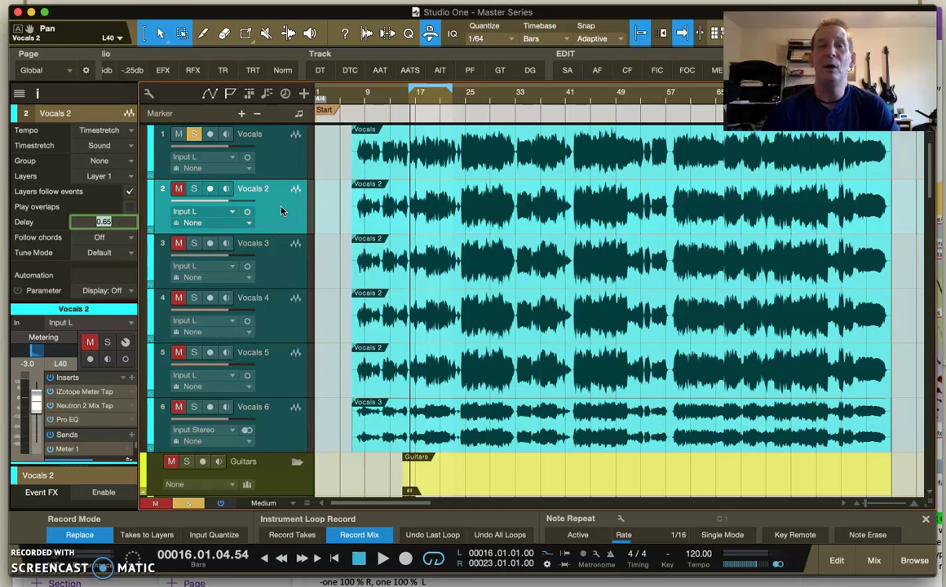
left_click(114, 222)
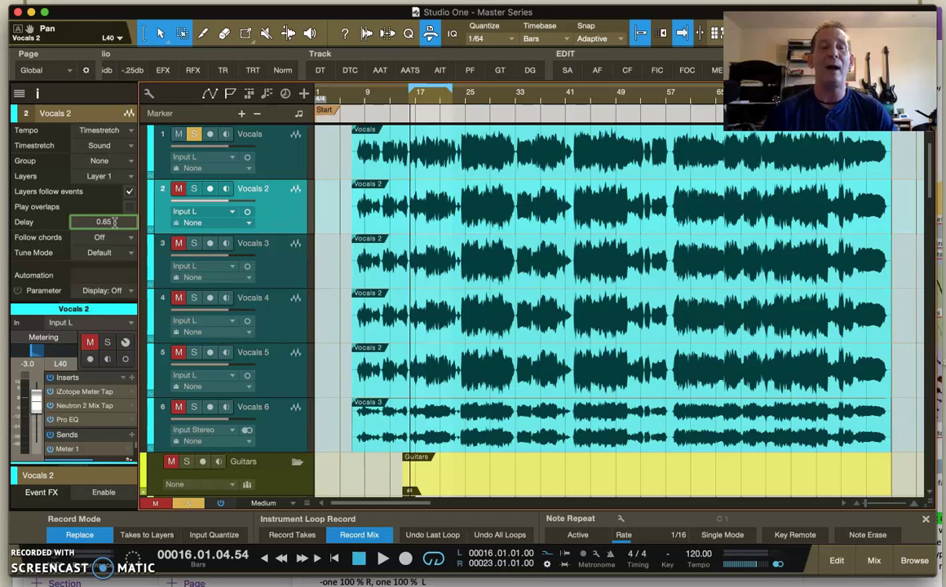
left_click(264, 137)
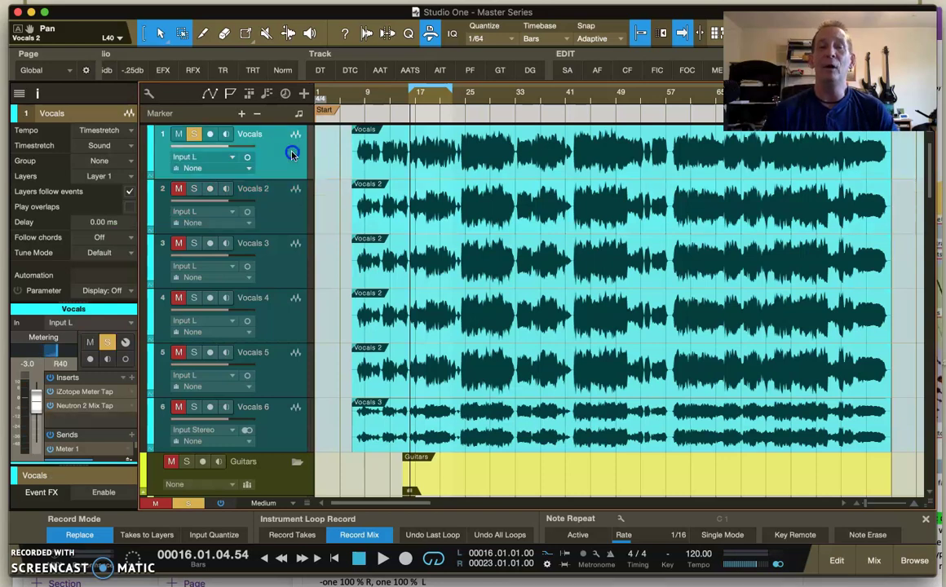
left_click(267, 226)
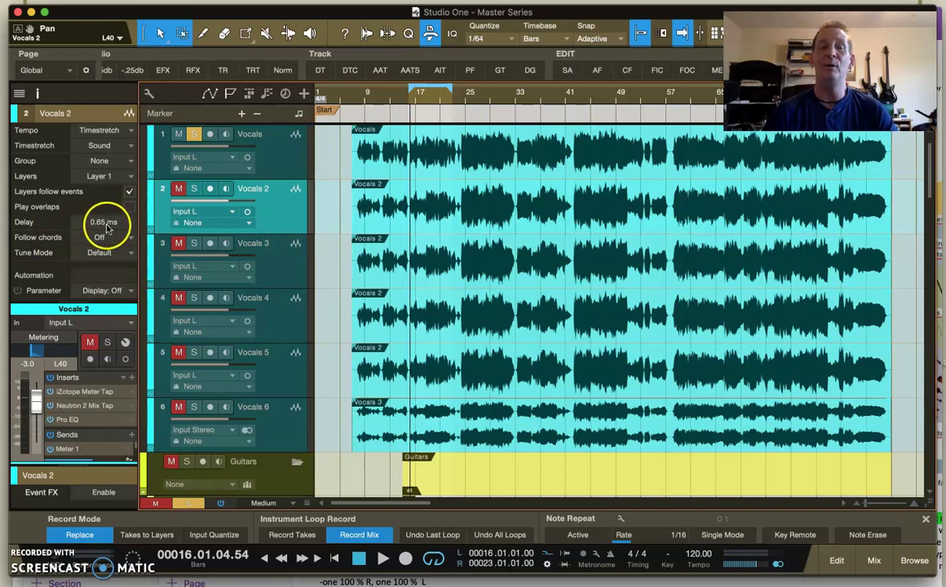
left_click(267, 143)
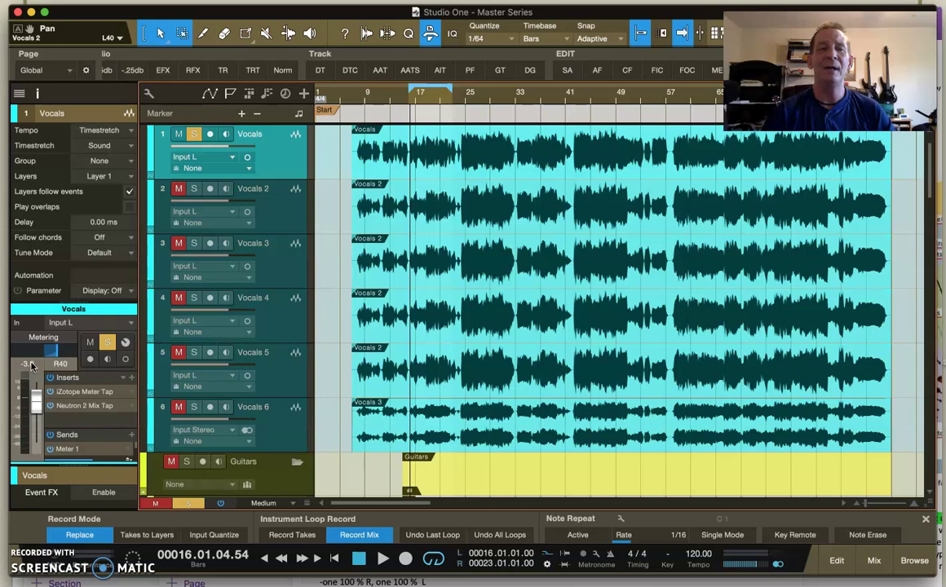
left_click(274, 218)
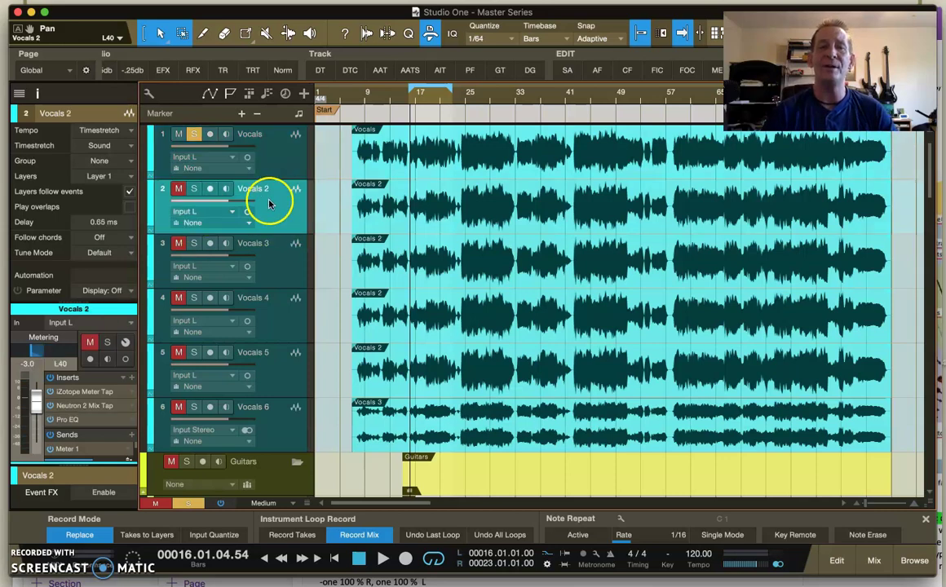
left_click(281, 158)
left_click(280, 196)
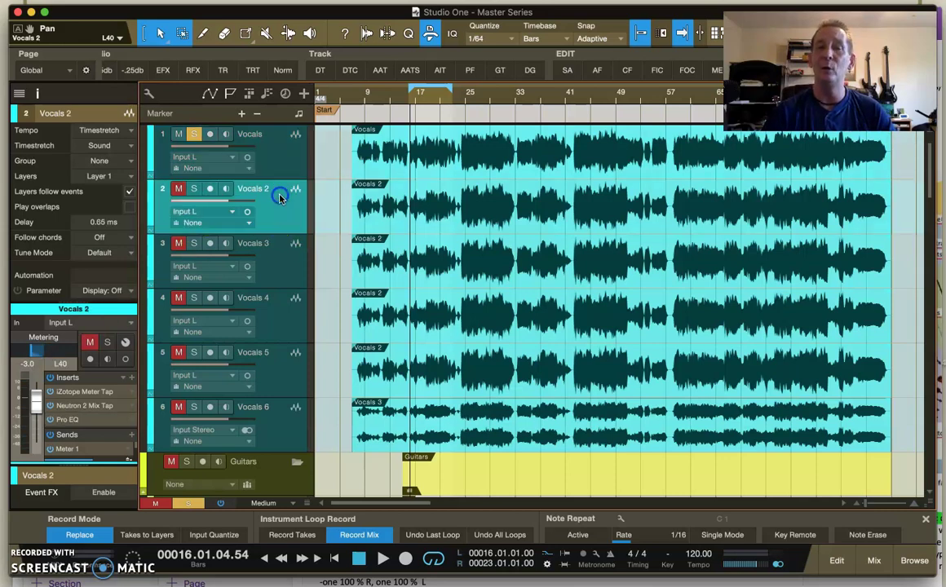
left_click(275, 204)
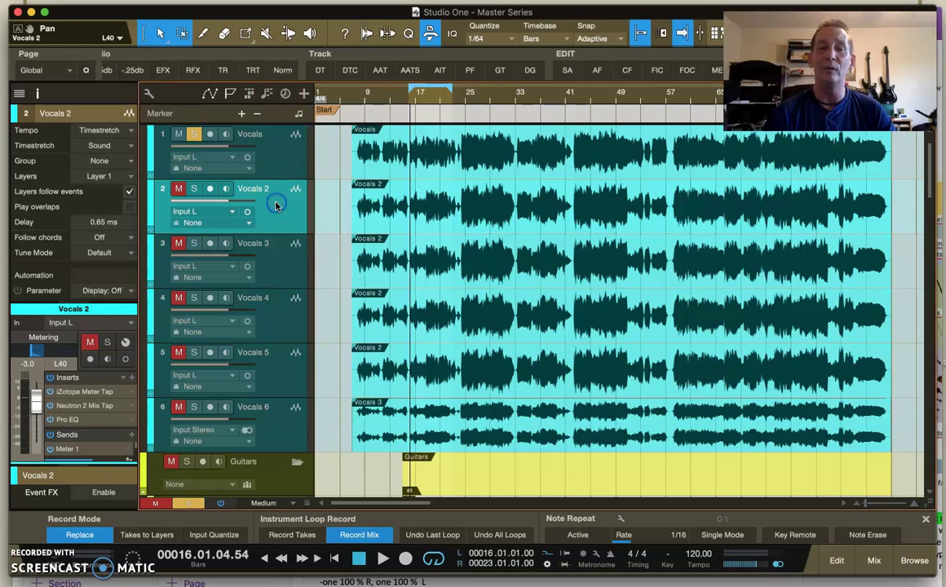
left_click(277, 211)
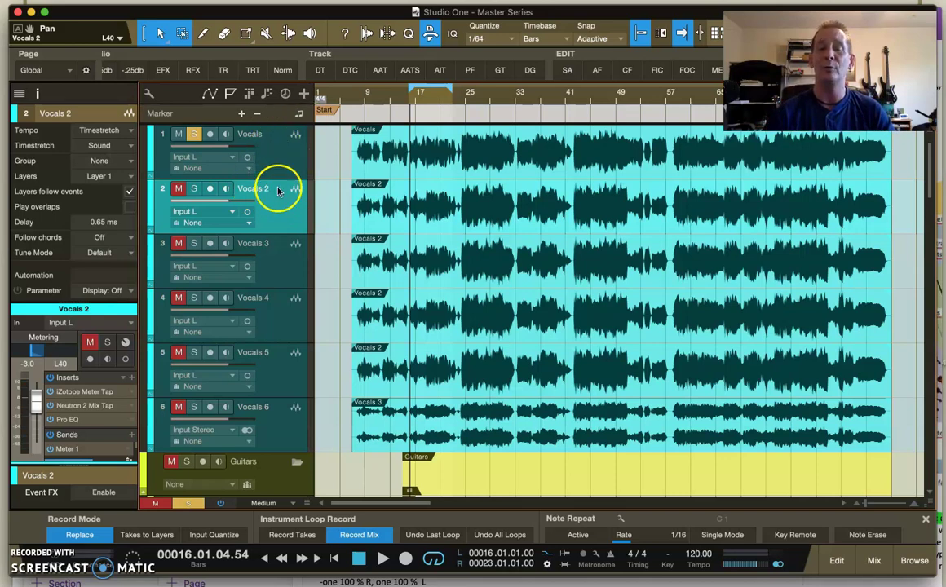
left_click(279, 160)
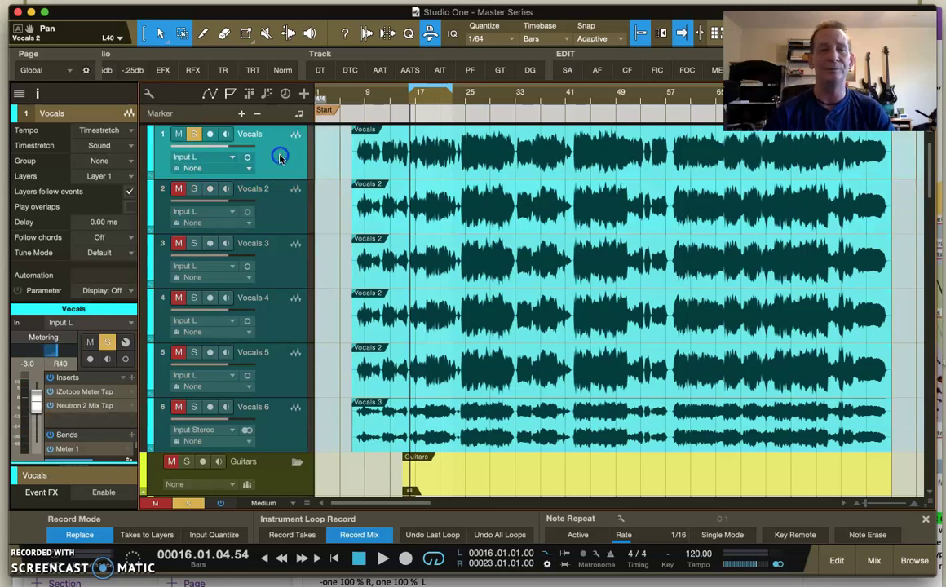